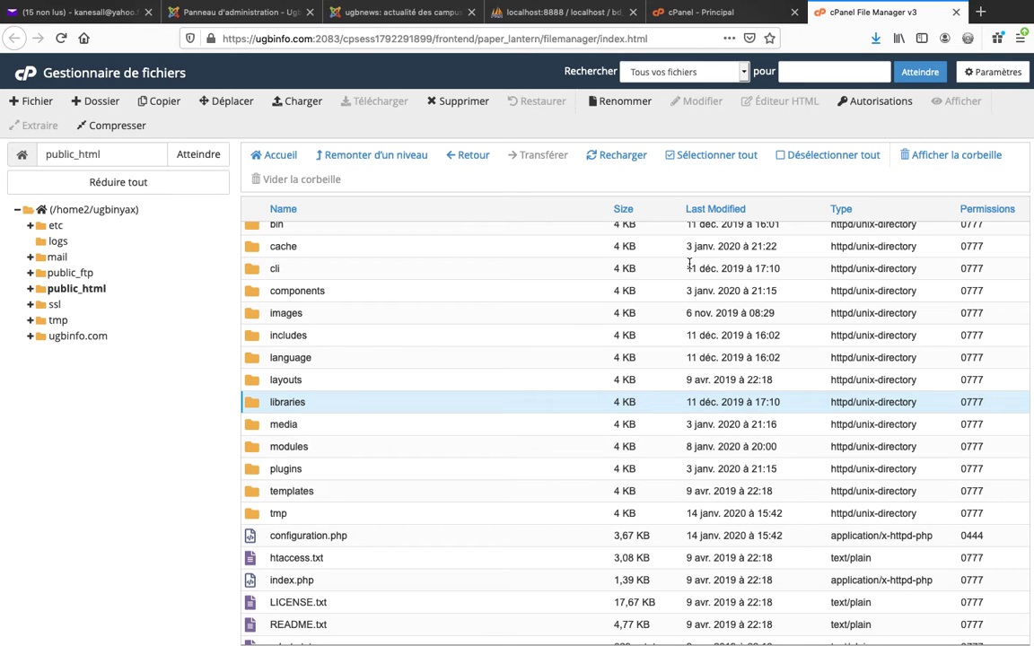
In cPanel's MySQL database manager, create a new database with the name suffix "ugbnews" and return to the overview.
left_click(695, 15)
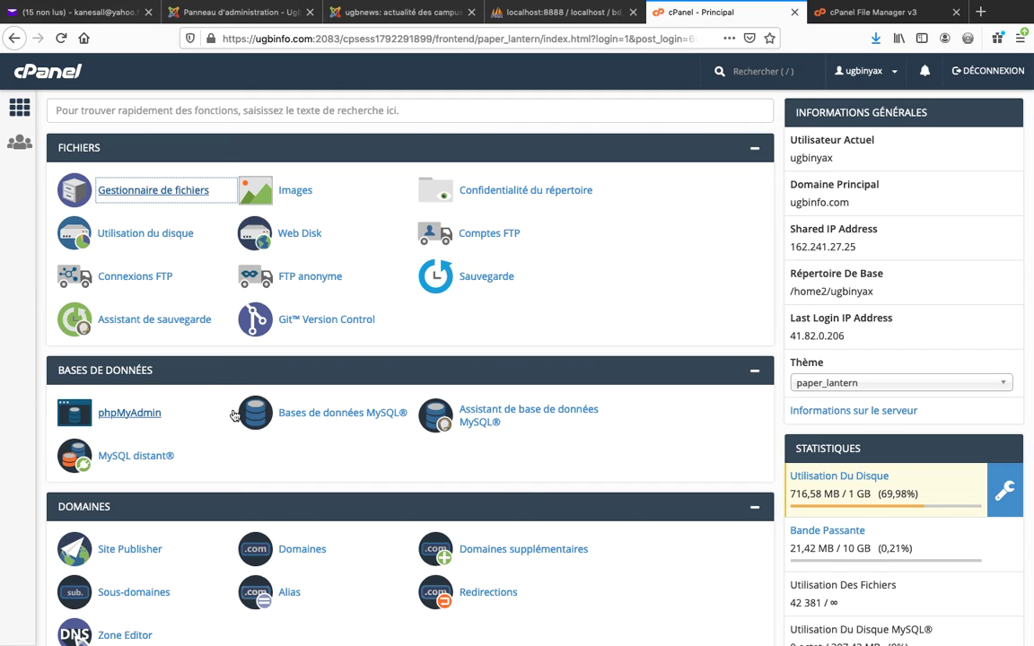
left_click(290, 414)
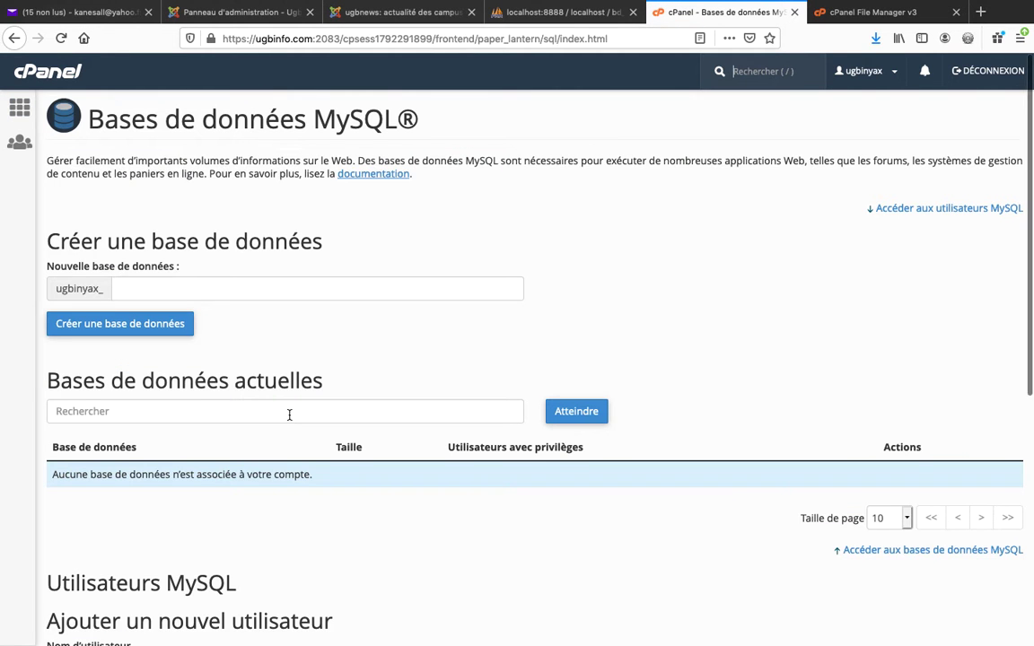
scroll(289, 414, "down", 8)
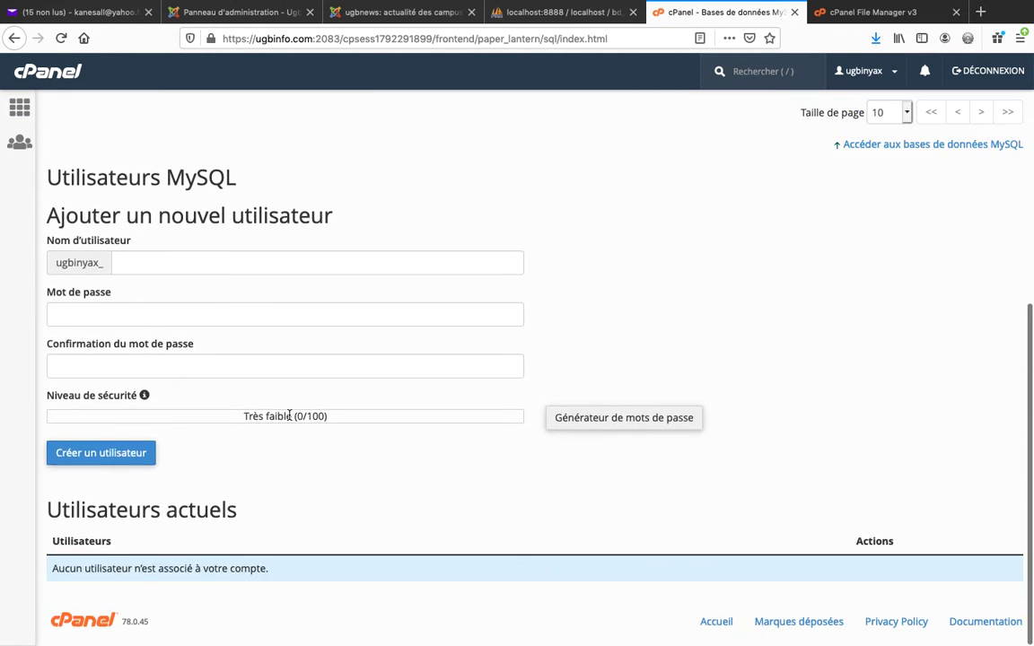
scroll(289, 415, "up", 8)
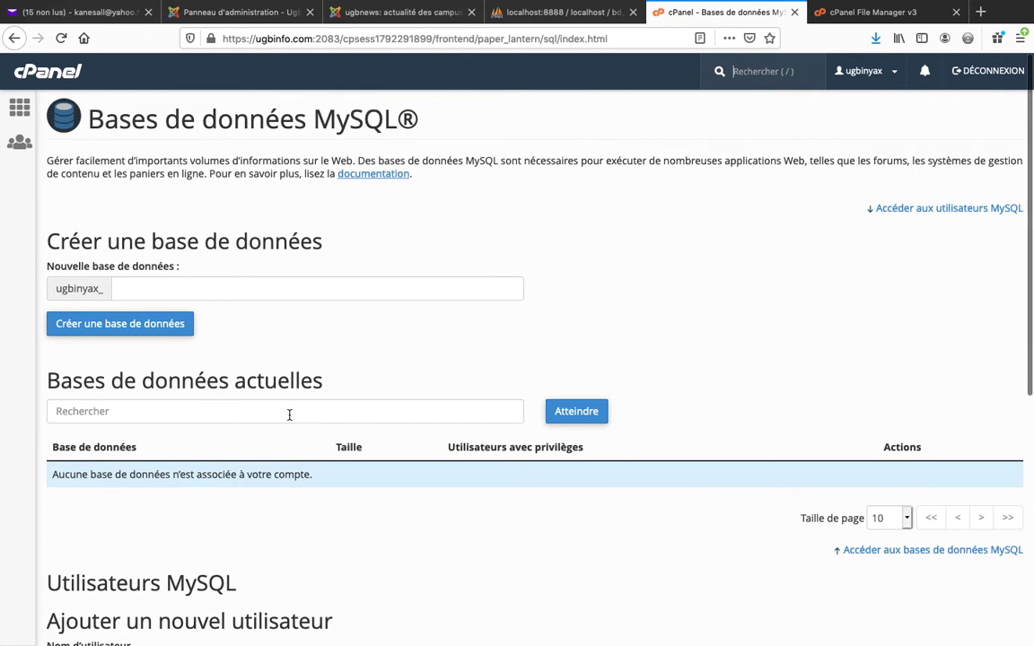
left_click(136, 289)
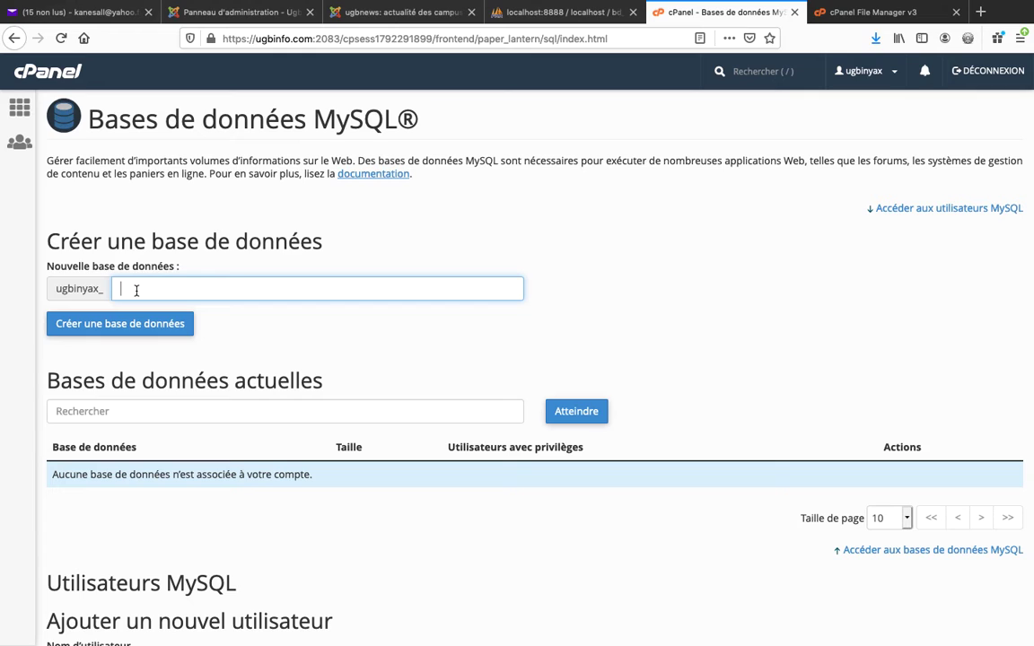
type("ugbnews")
left_click(118, 330)
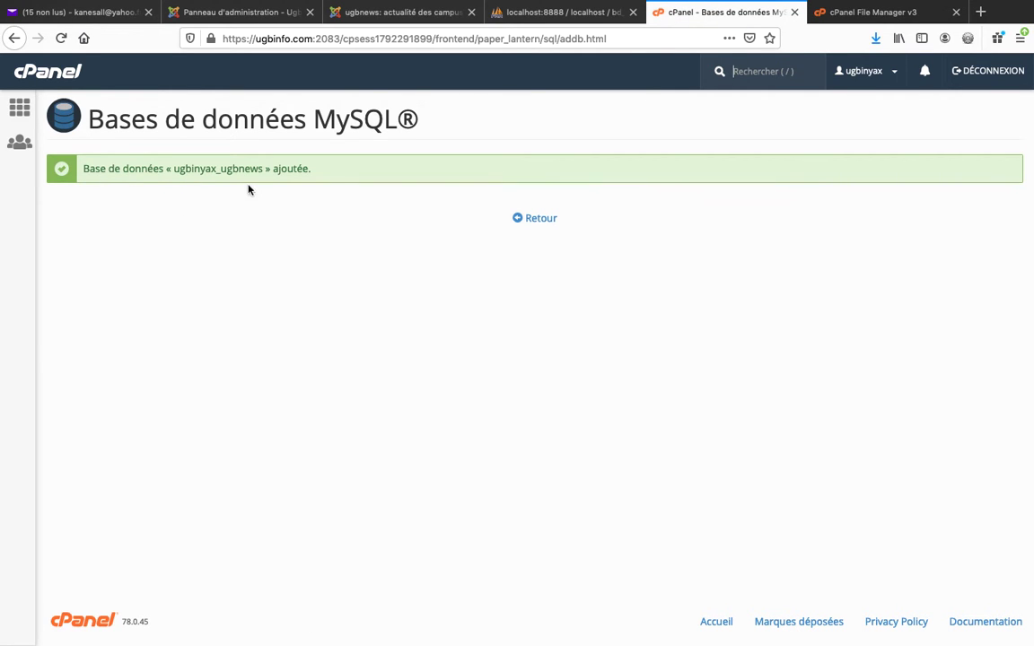
left_click(533, 220)
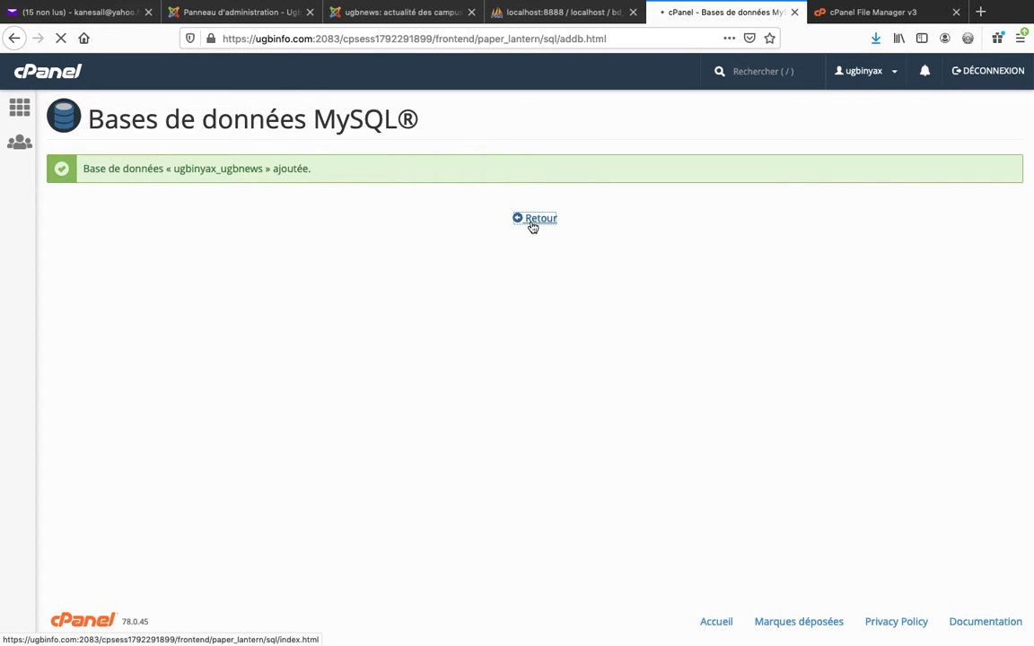
Enter "infoxs" as the username suffix for a new MySQL user.
scroll(530, 226, "down", 3)
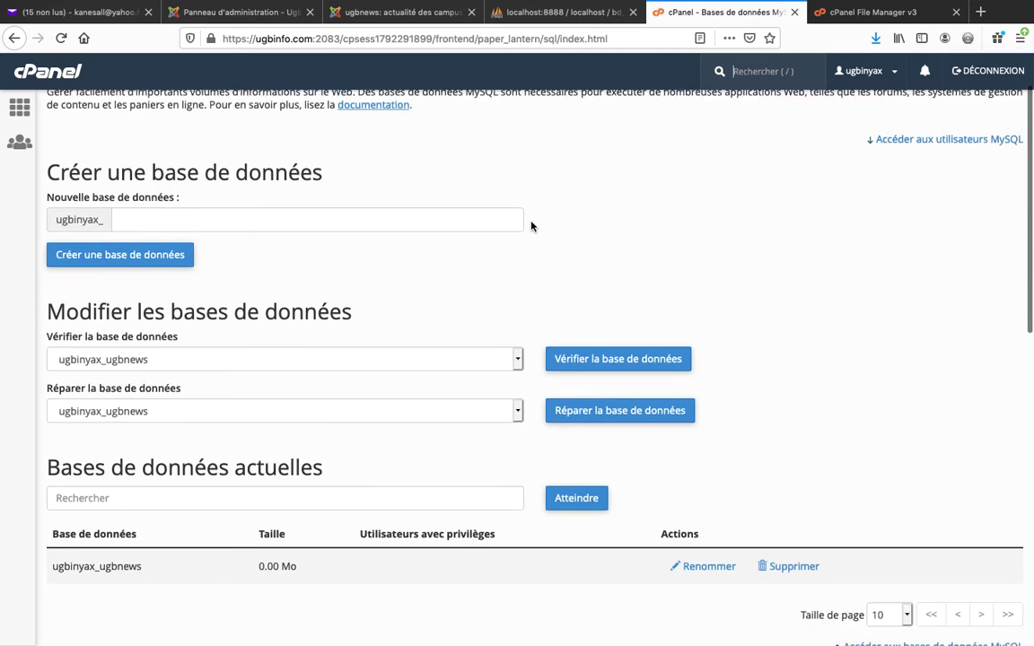
scroll(531, 226, "down", 3)
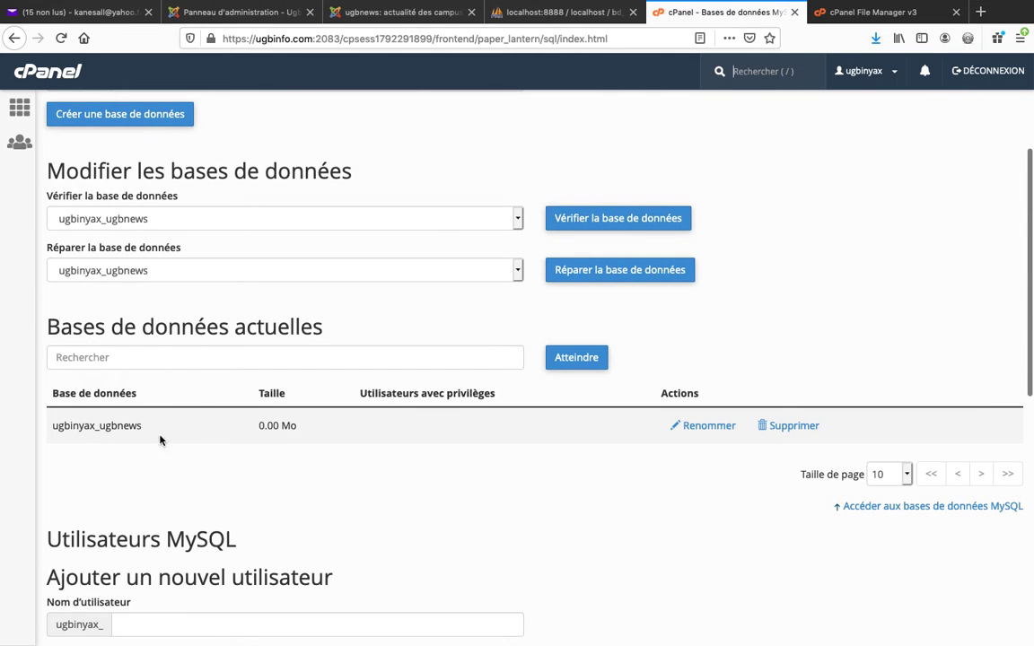
scroll(348, 439, "down", 4)
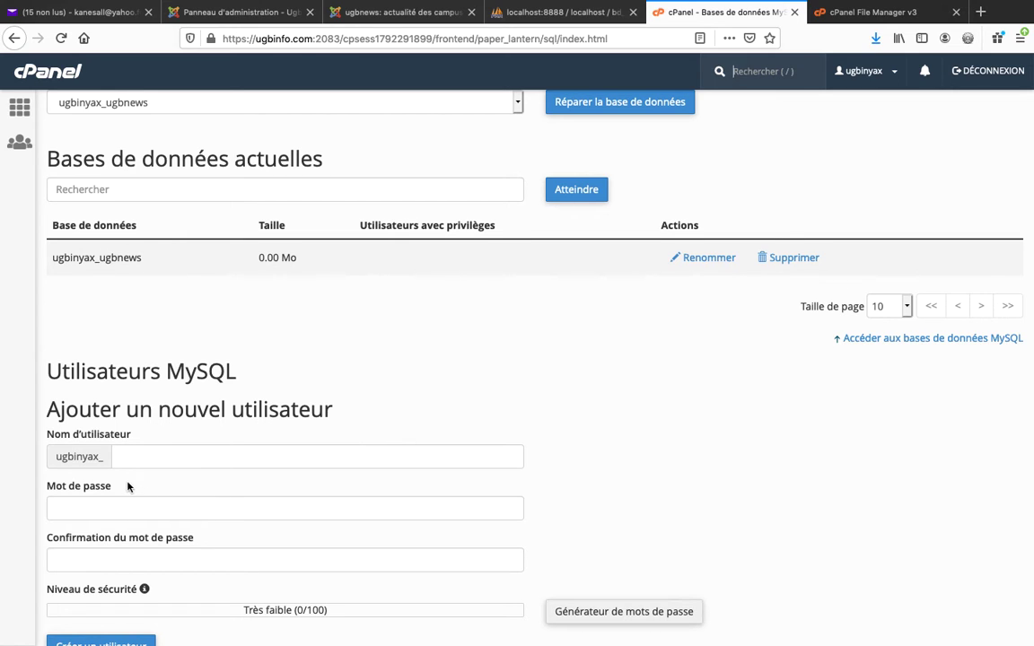
left_click(128, 458)
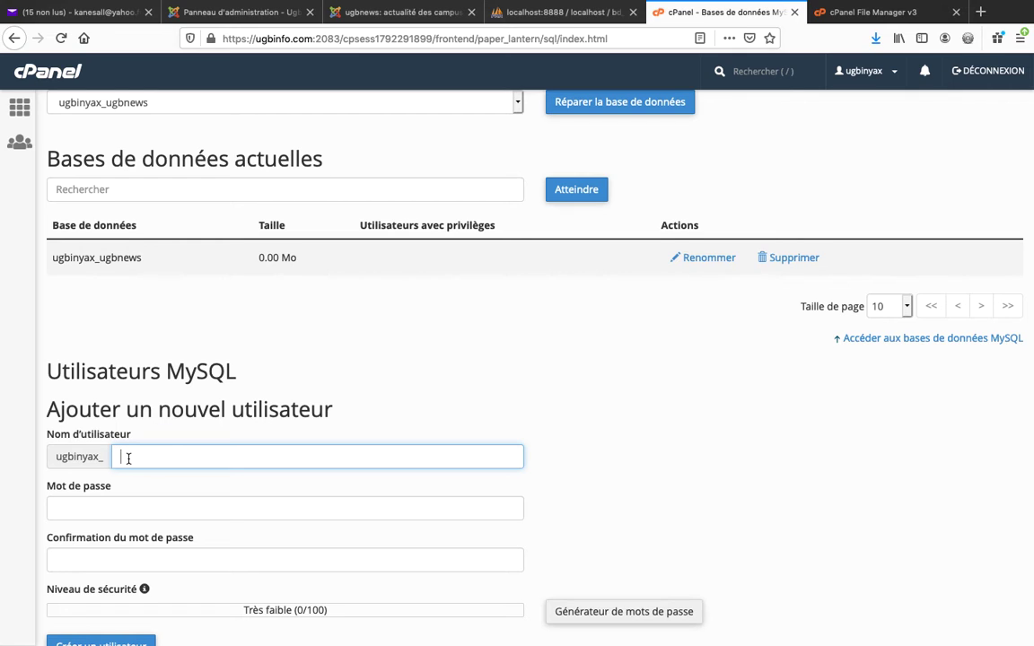
type("info")
type("xs")
Enter and confirm the new MySQL user's password, create the user, and return to the database overview.
left_click(64, 503)
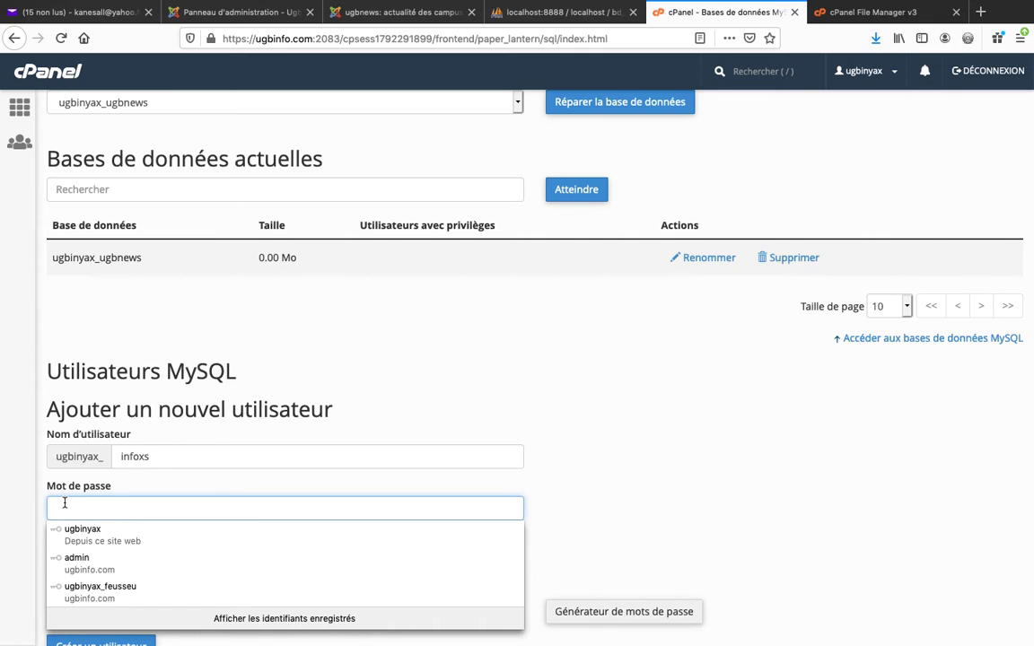
type("••••••")
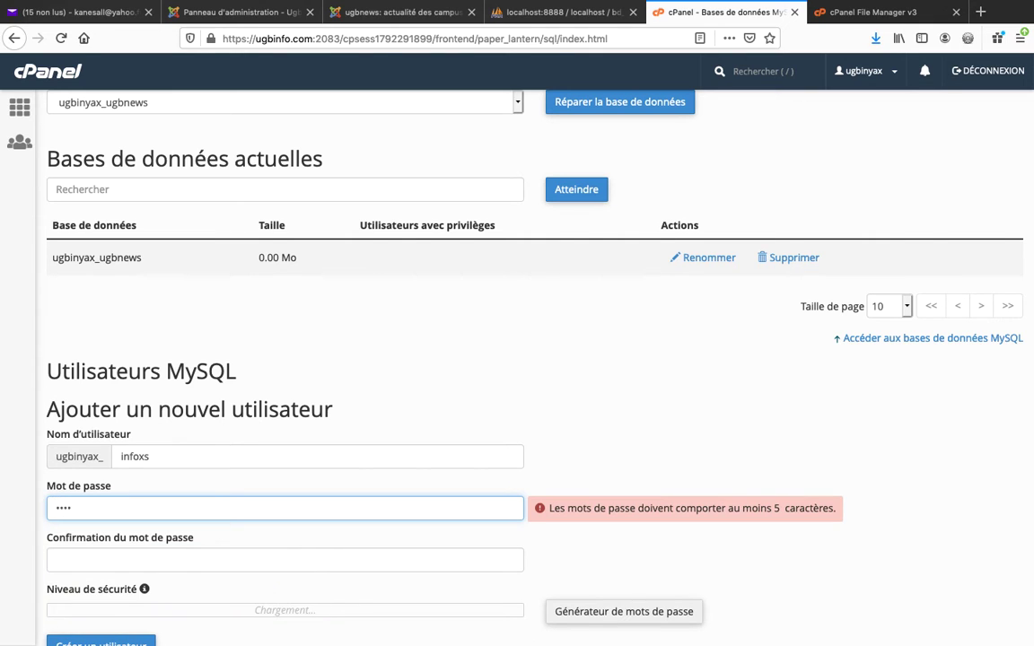
left_click(79, 556)
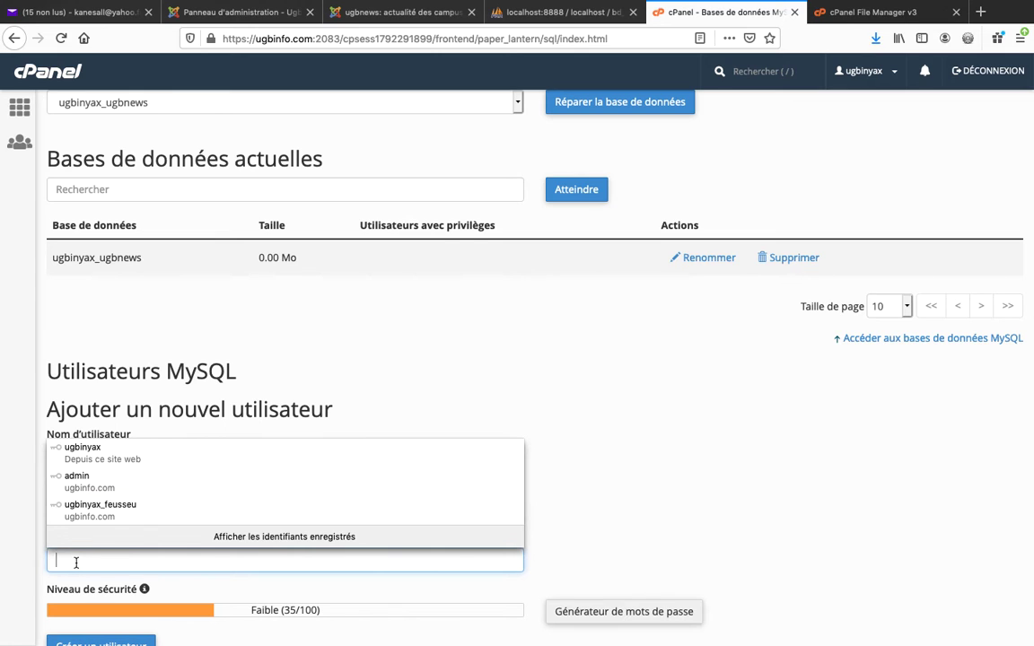
type("••••••")
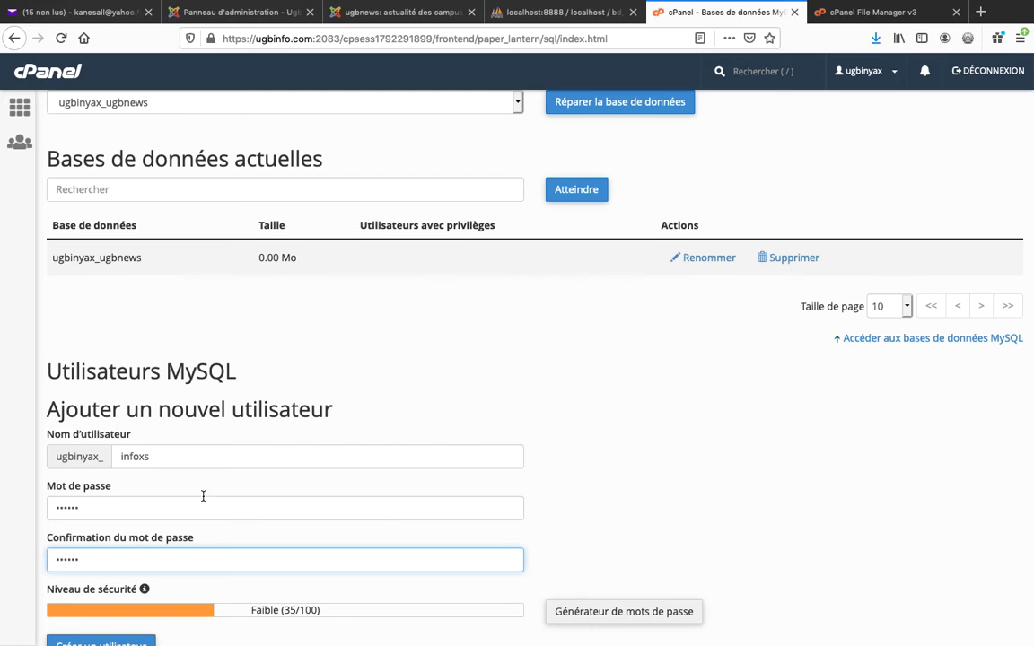
scroll(384, 512, "down", 3)
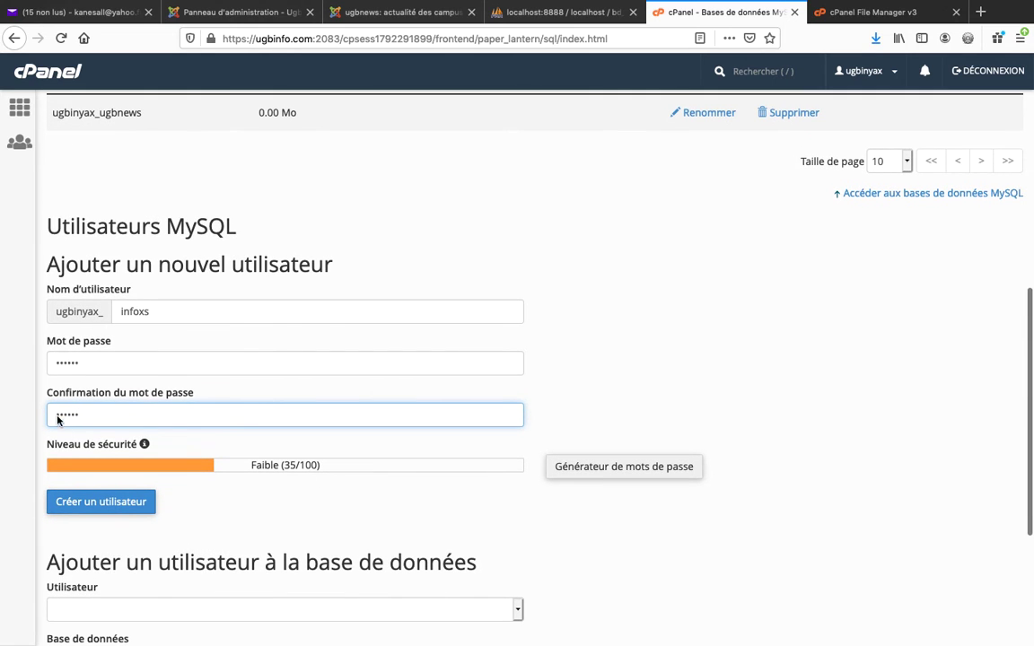
left_click(100, 502)
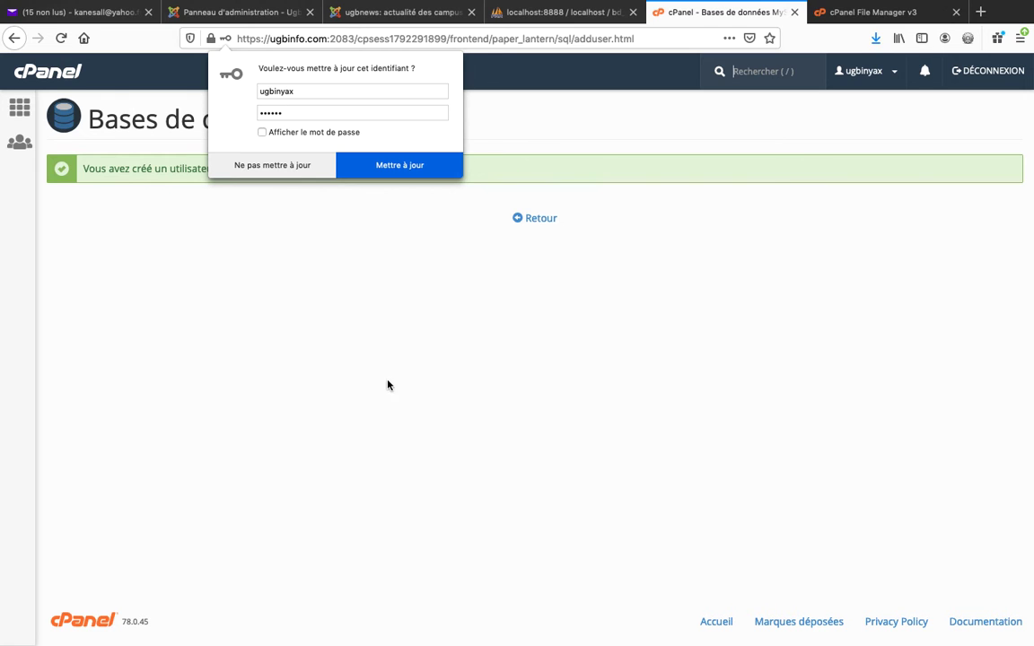
left_click(531, 223)
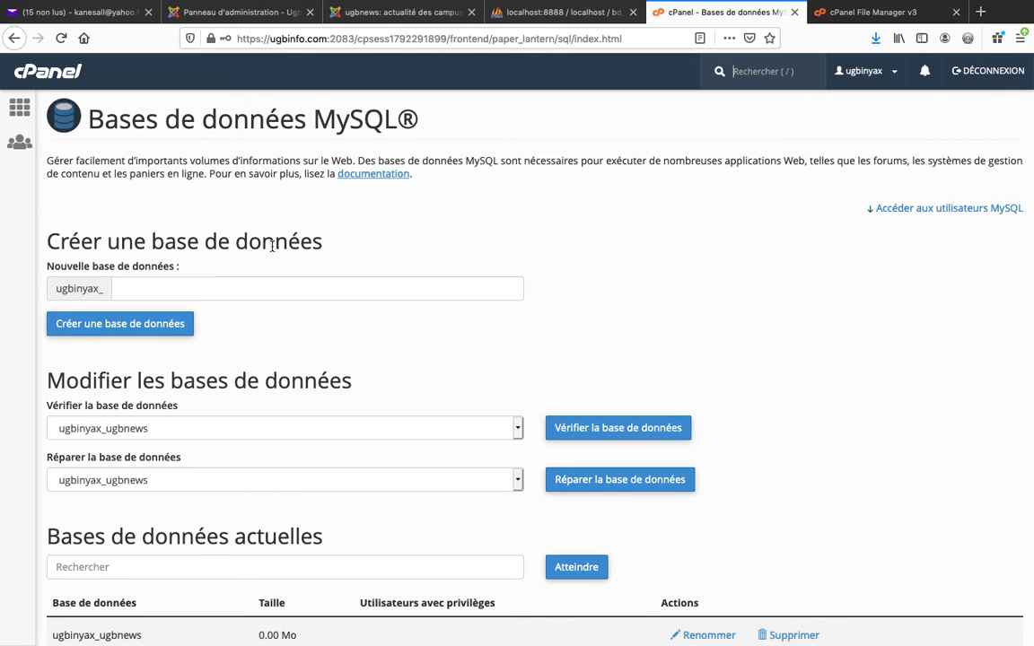
Add the user ugbinyax_infoxs to the database ugbinyax_ugbnews.
scroll(473, 283, "down", 7)
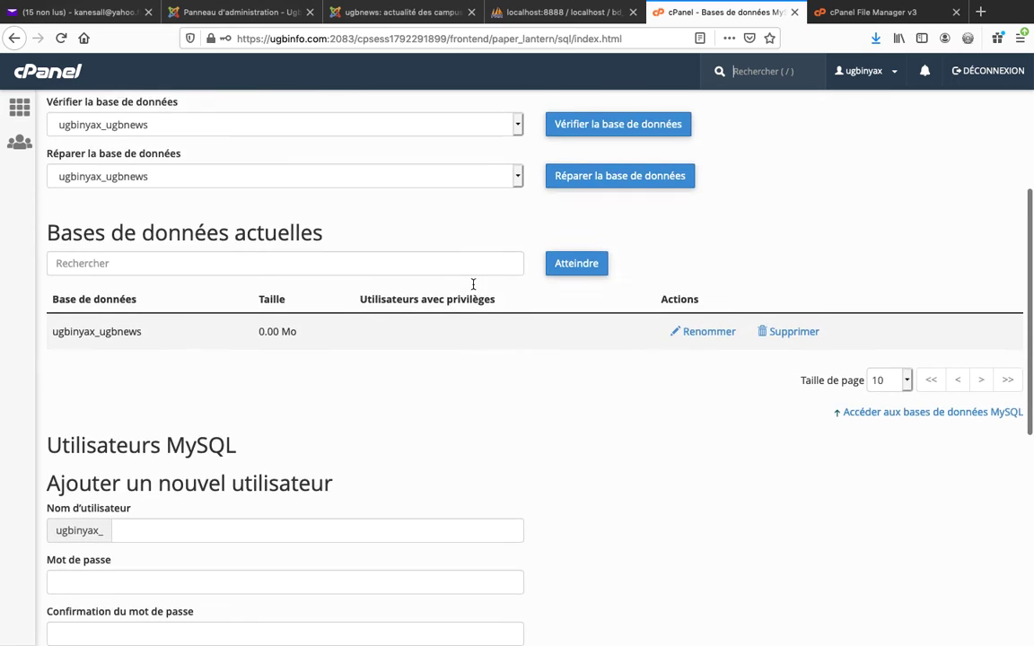
scroll(473, 284, "down", 8)
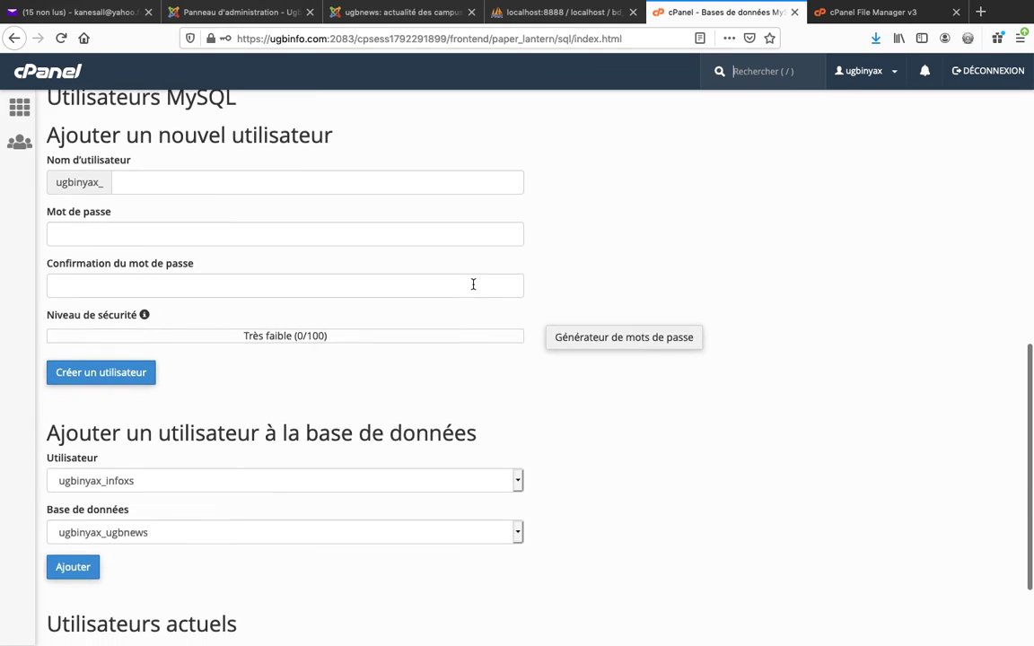
scroll(473, 283, "down", 1)
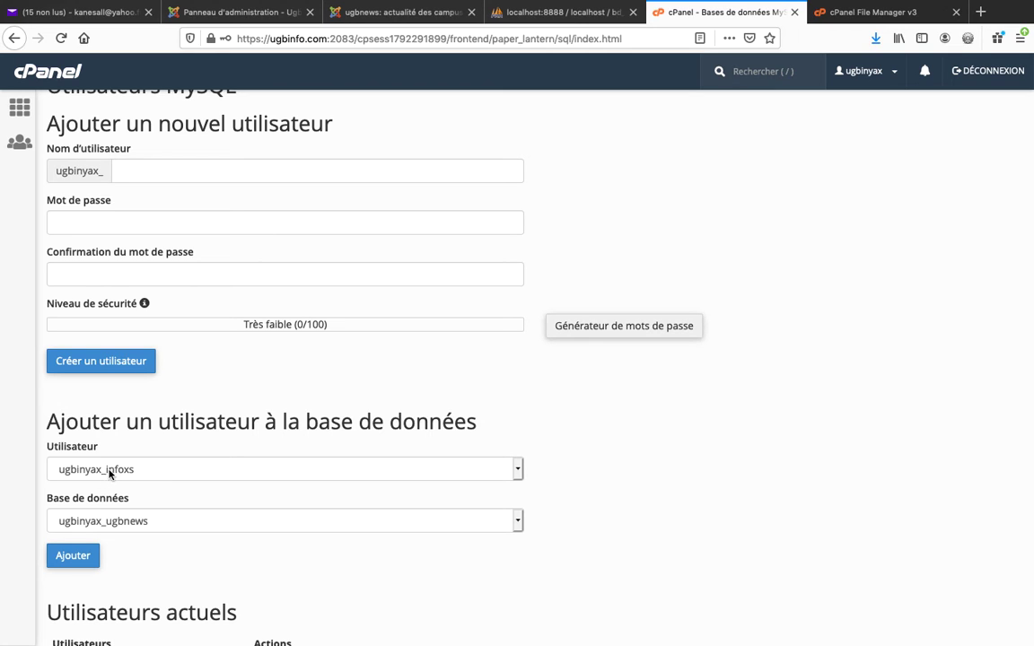
left_click(66, 559)
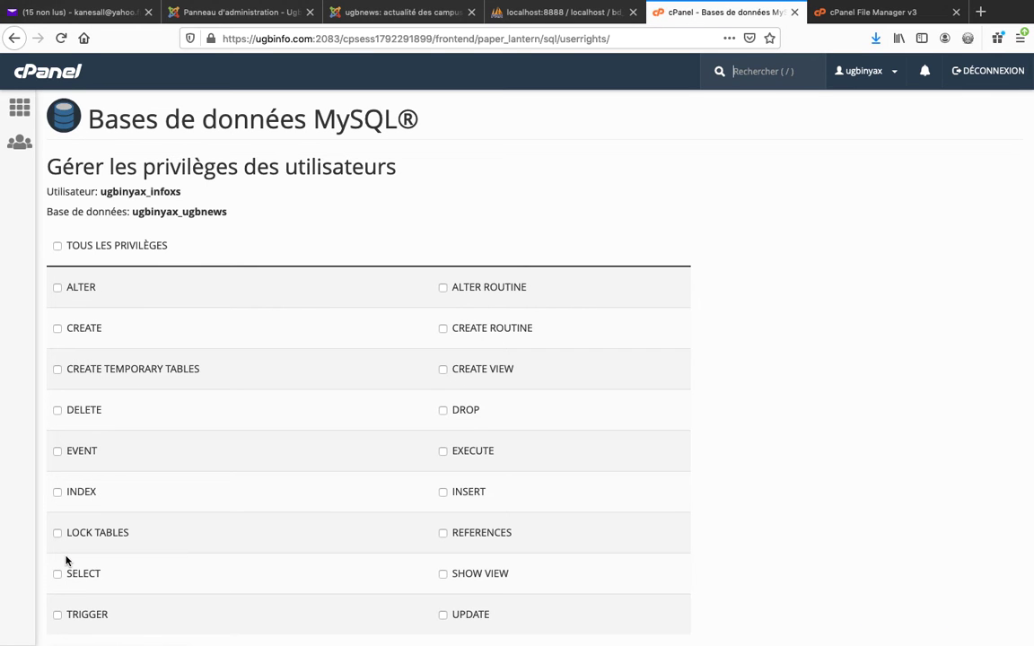
Grant ugbinyax_infoxs all privileges on ugbinyax_ugbnews and save the changes.
scroll(754, 601, "down", 3)
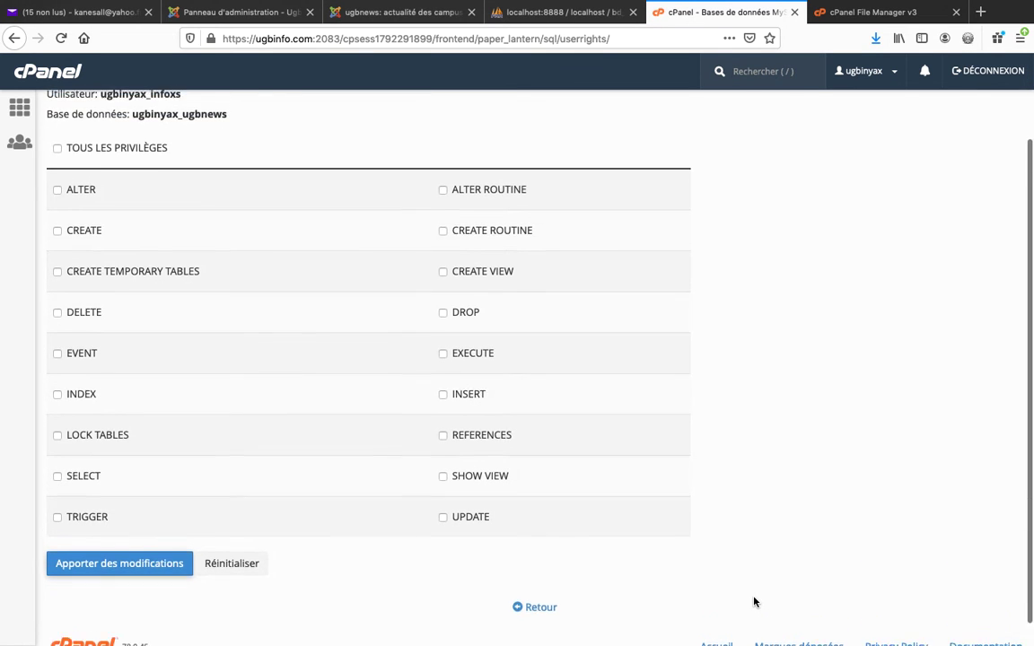
scroll(754, 601, "up", 1)
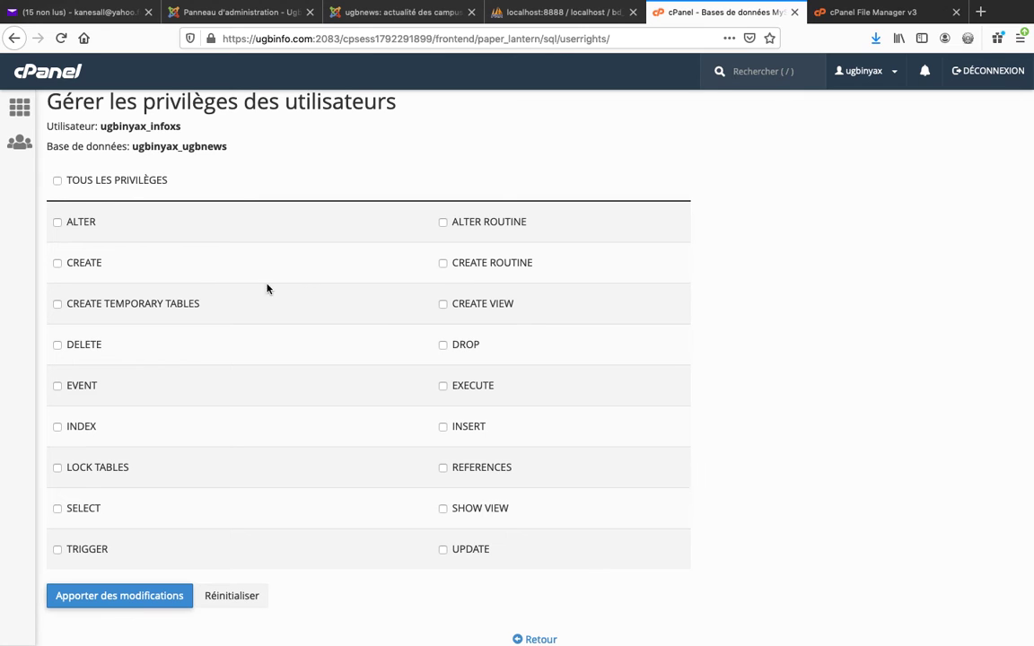
left_click(57, 181)
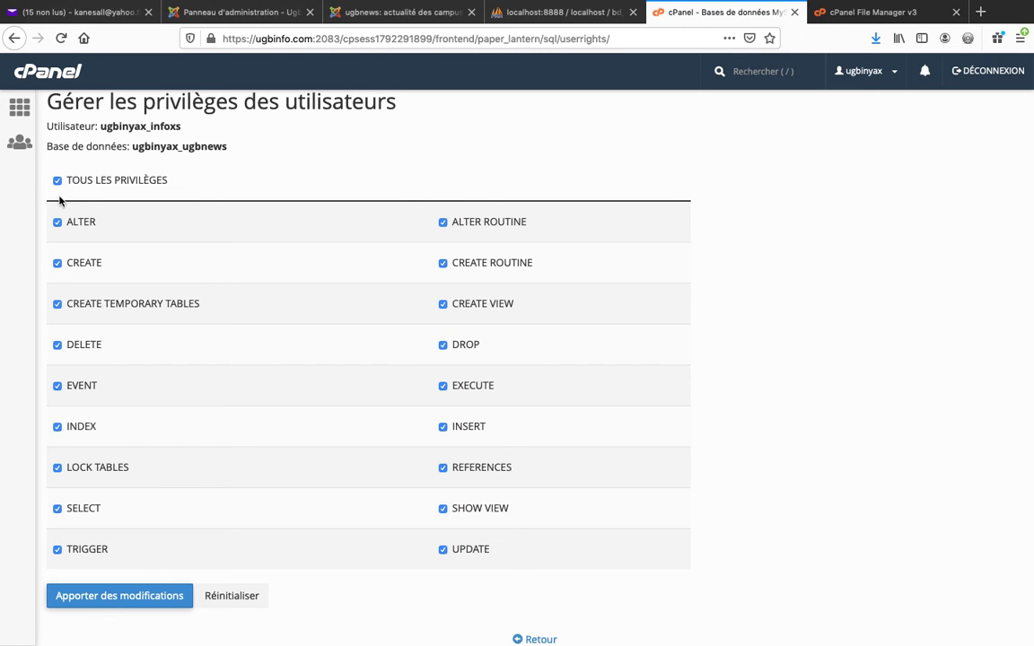
left_click(105, 596)
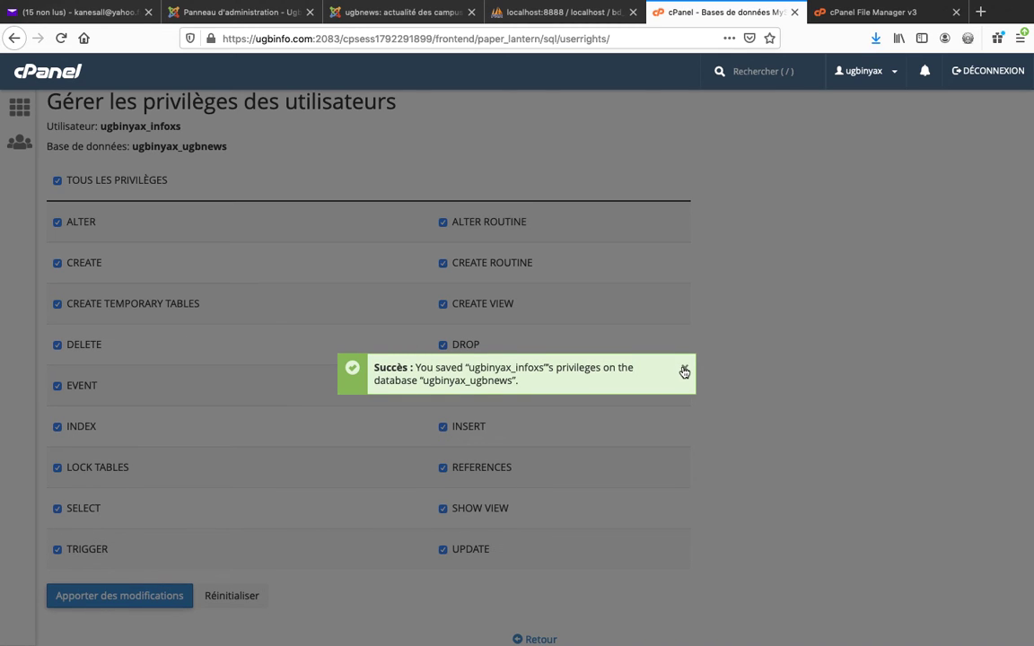
left_click(684, 372)
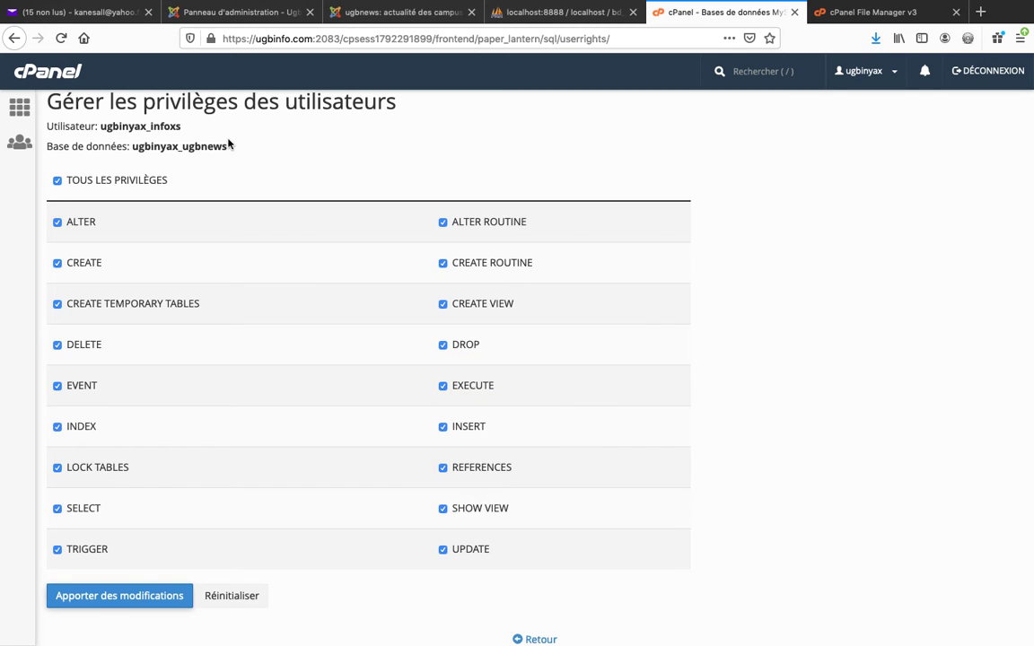
Return to the cPanel home page, switch to phpMyAdmin and open the database ugbinyax_ugbnews.
scroll(269, 144, "up", 2)
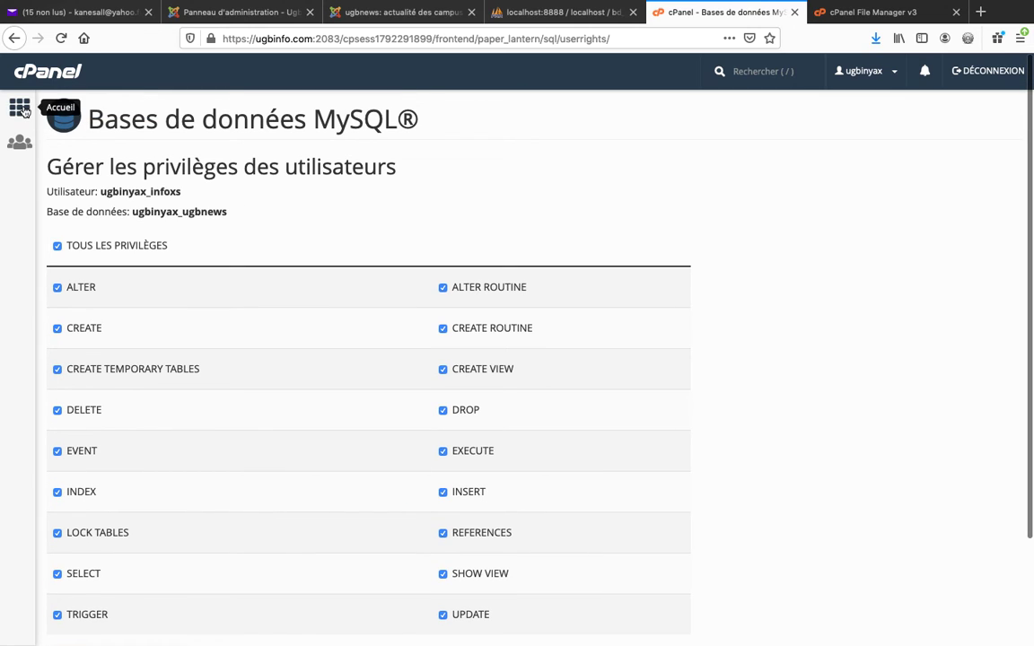
left_click(43, 78)
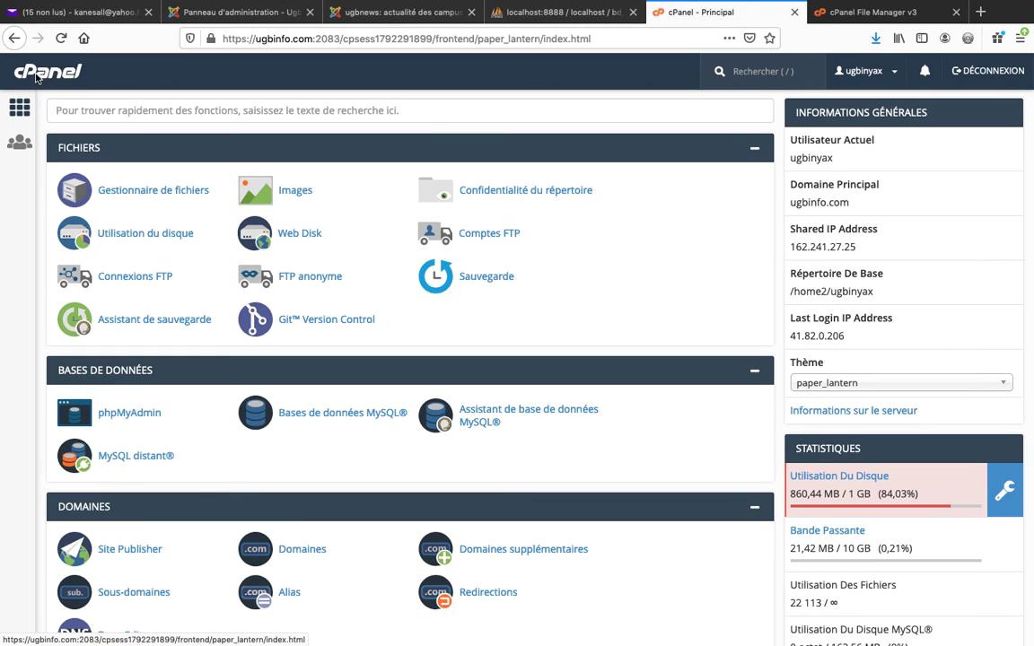
left_click(134, 414)
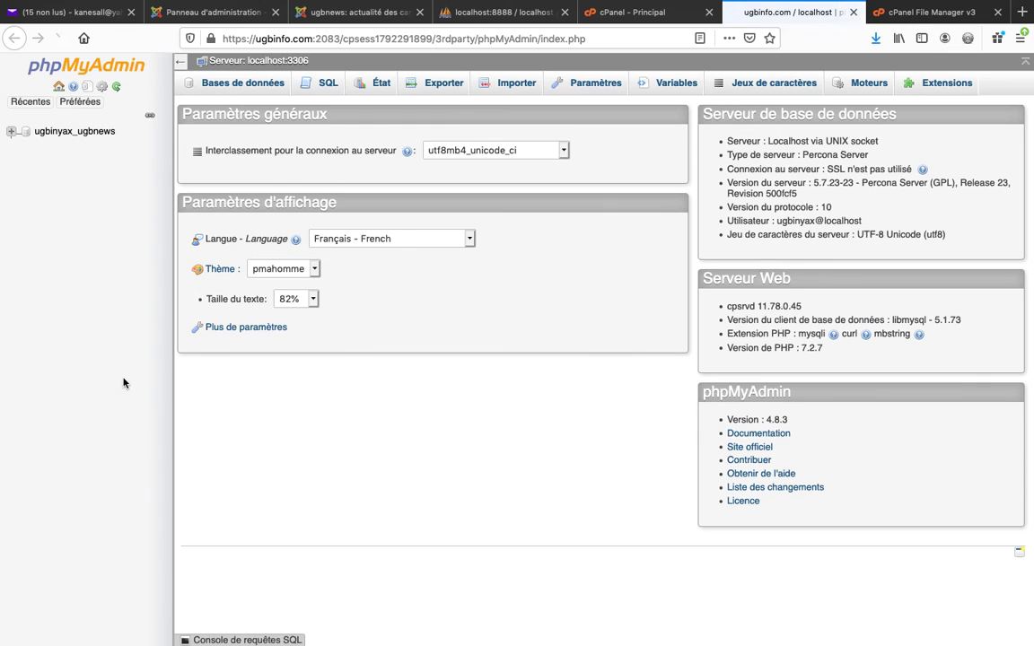
left_click(13, 133)
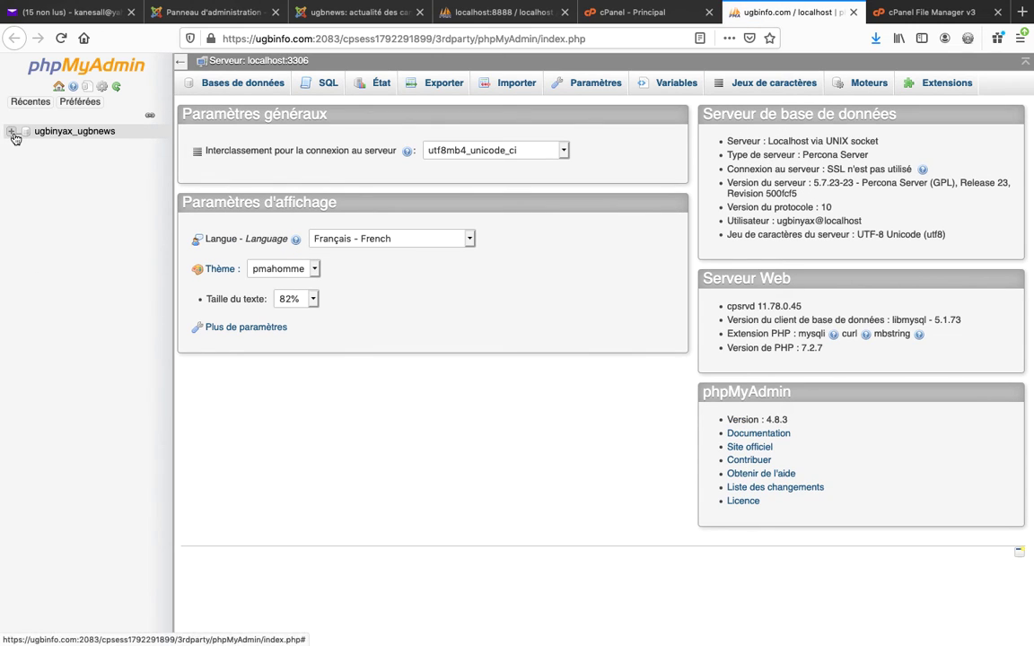
left_click(52, 133)
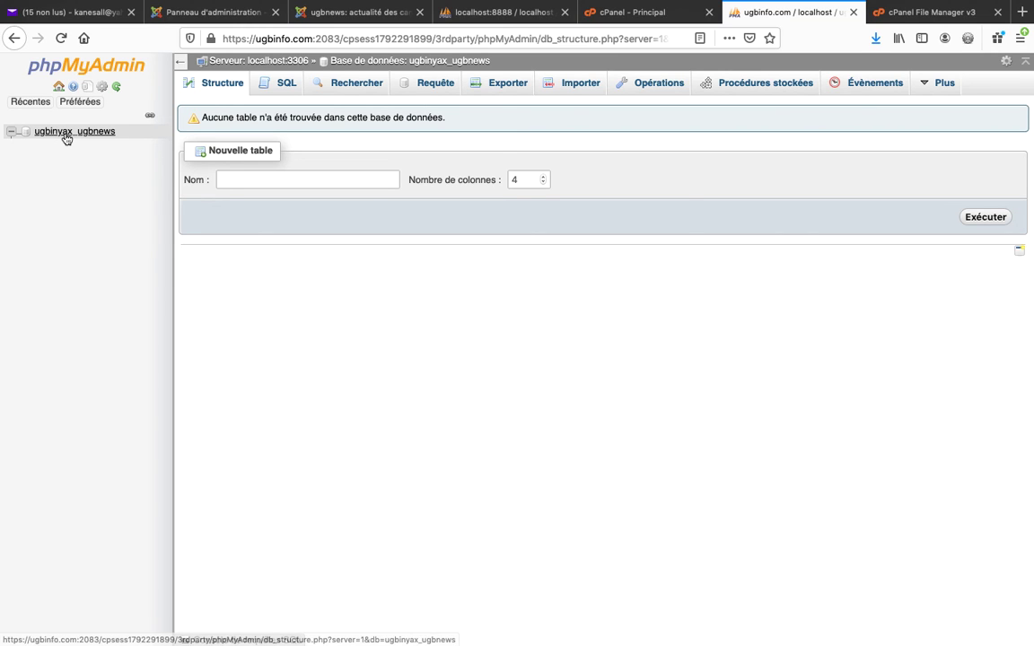
left_click(64, 136)
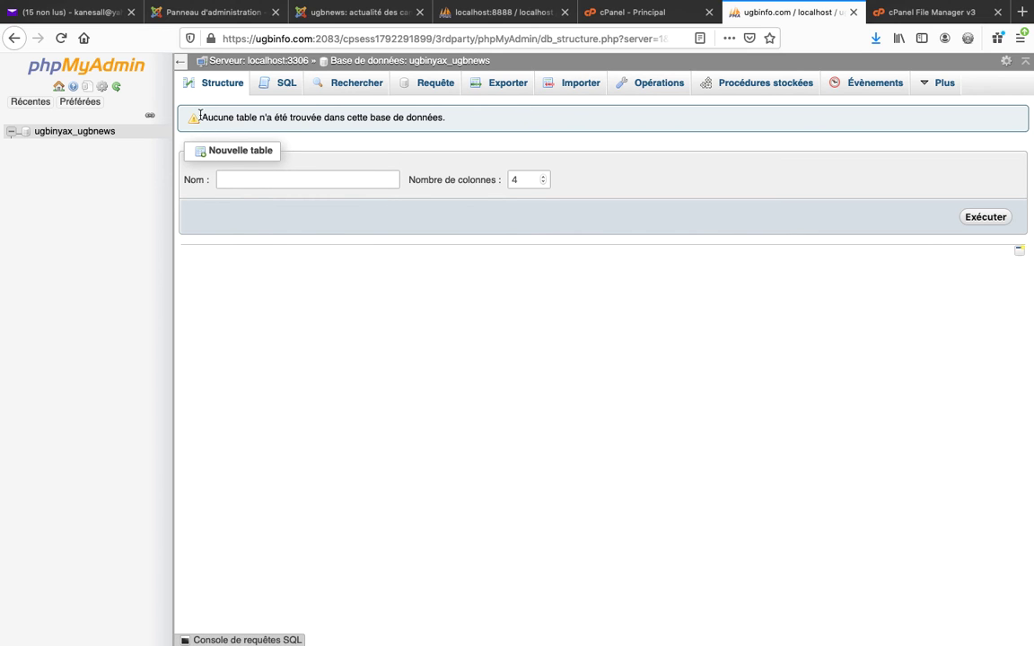
Select bdugbnews.sql from the "site ugbnews" folder on the desktop as the file to import into the database.
left_click(581, 90)
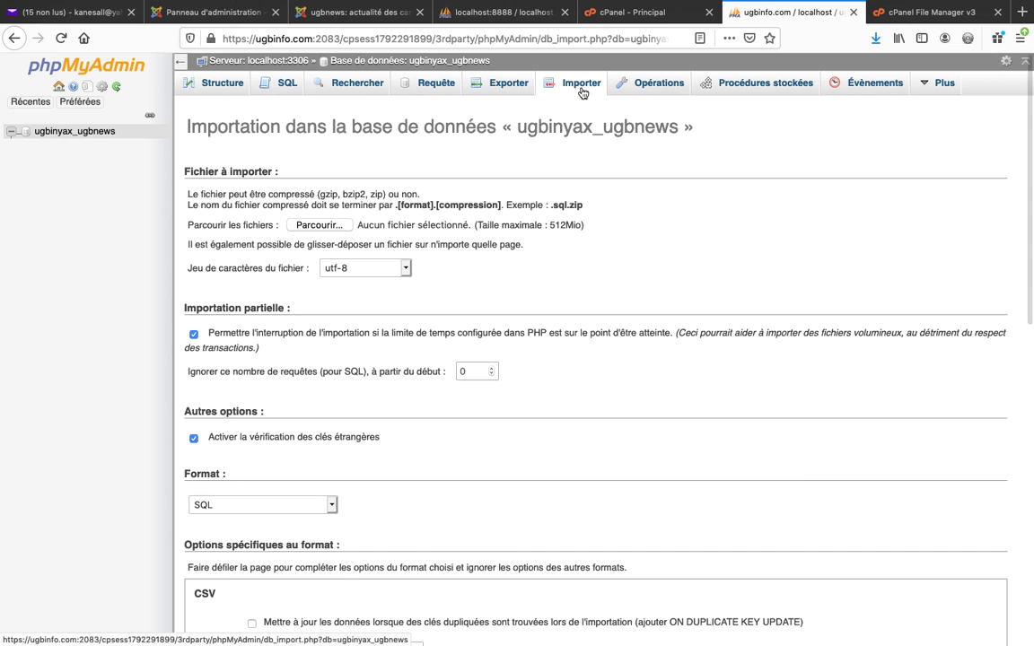
left_click(325, 224)
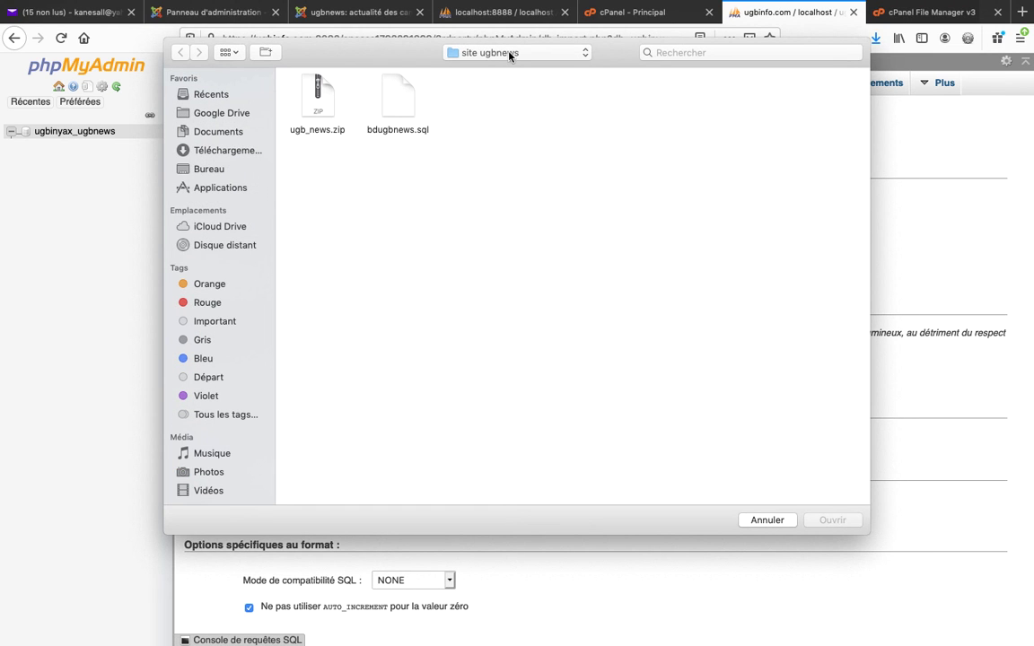
left_click(216, 169)
double_click(321, 99)
left_click(396, 106)
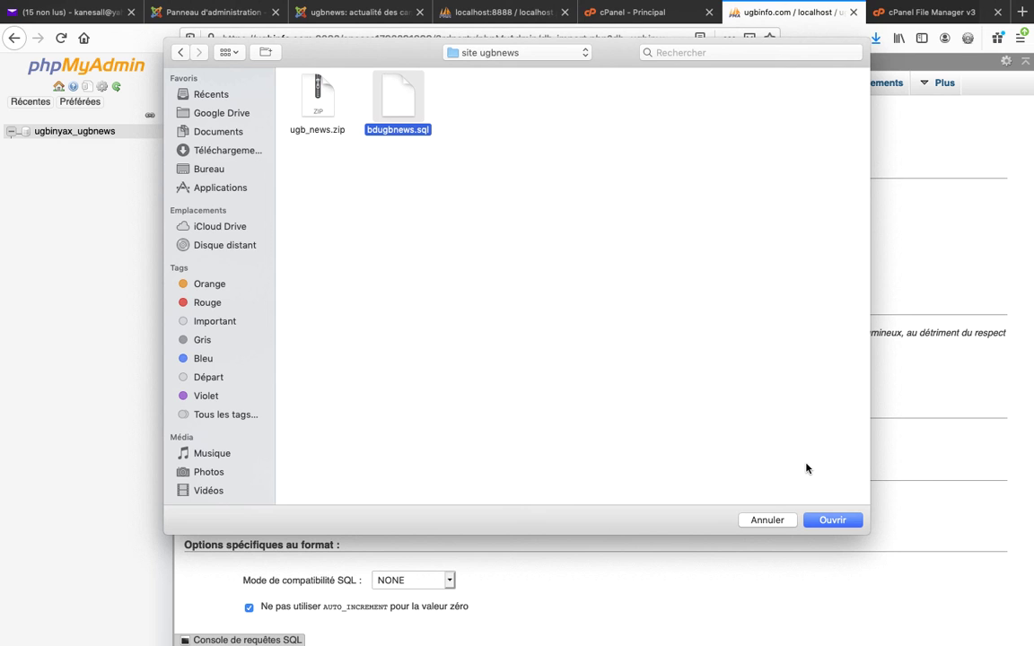
left_click(833, 521)
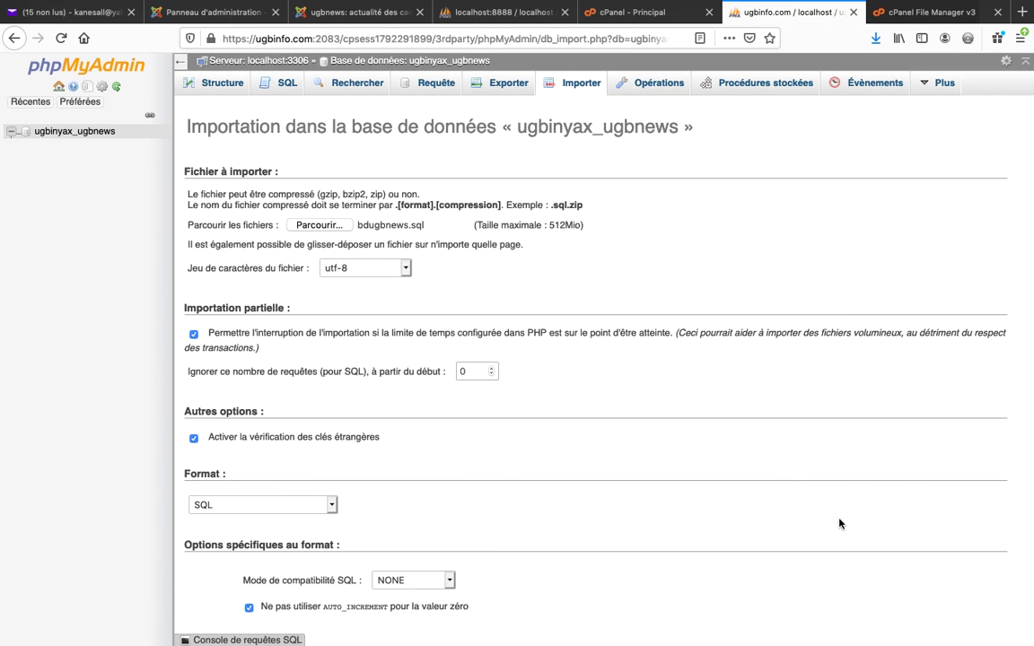
Run the SQL import with the default options and look through the database's table list.
scroll(688, 476, "down", 2)
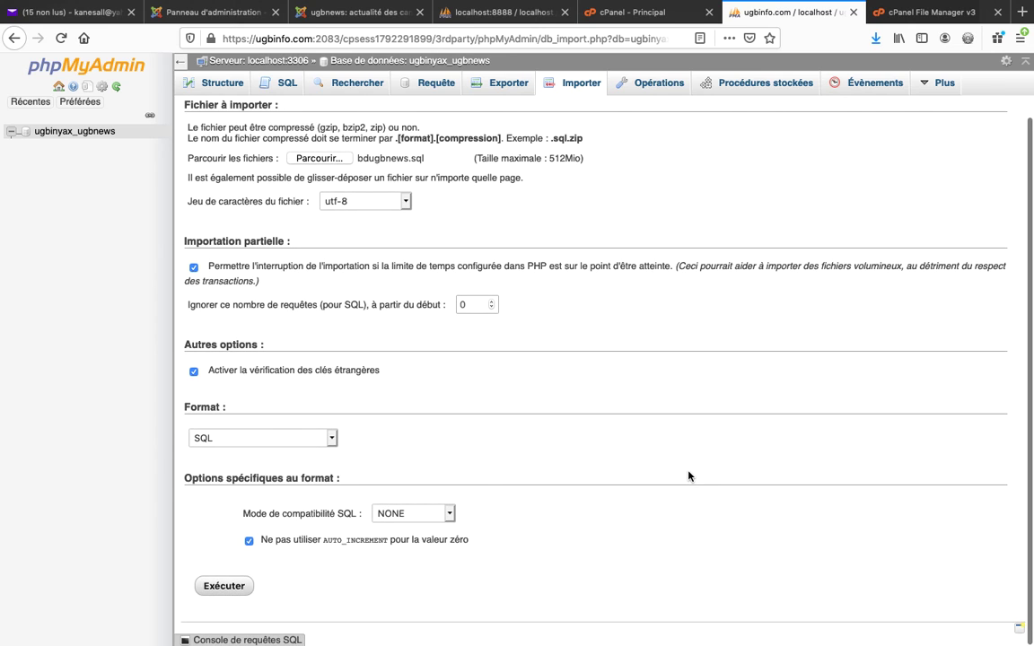
left_click(222, 586)
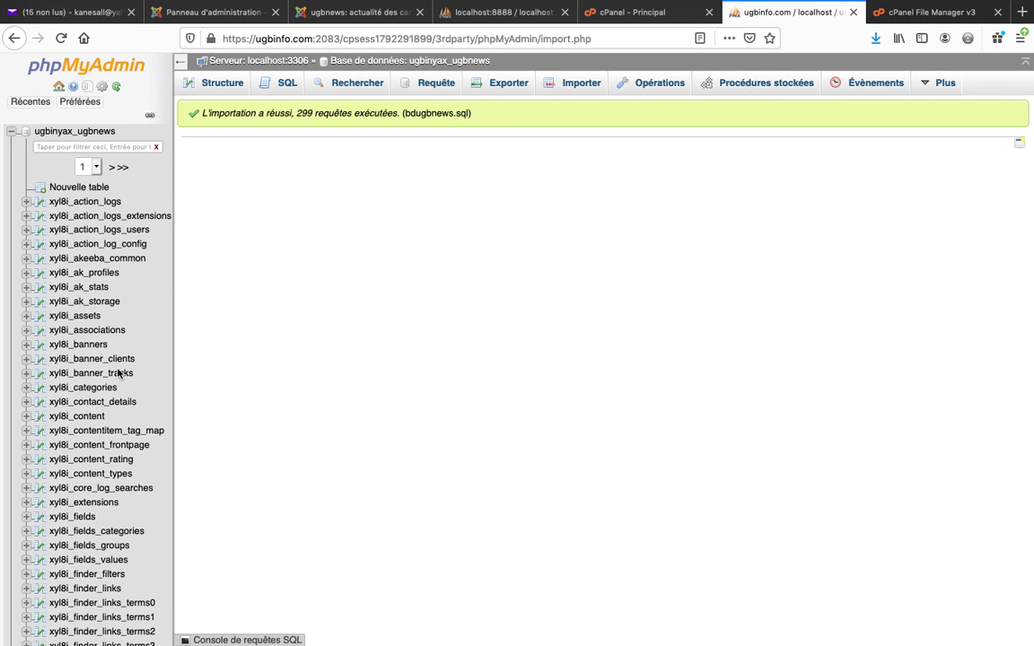
scroll(120, 381, "down", 2)
scroll(118, 389, "down", 8)
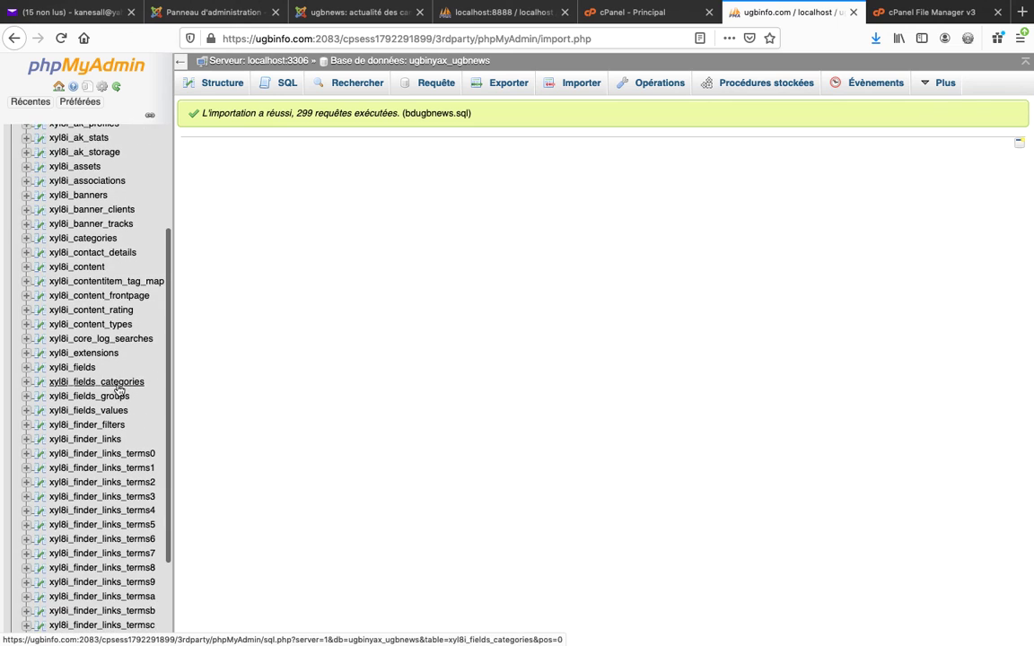